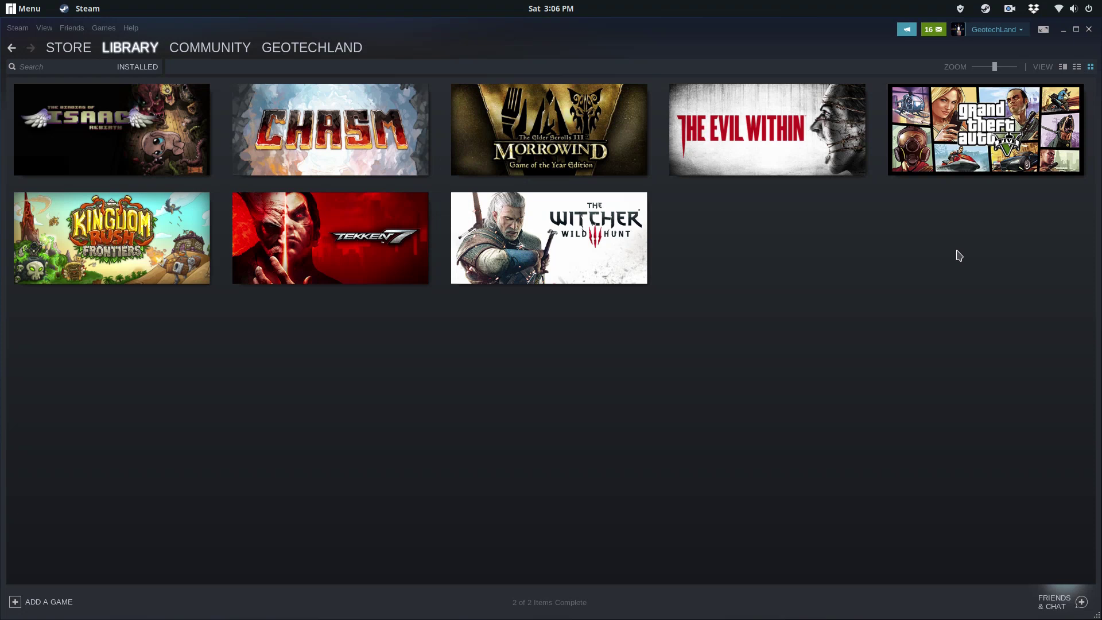
Step: Review the Steam Play compatibility settings and available Proton tools, then close without saving
{"action": "mouse_move", "coordinate": [969, 172]}
{"action": "left_click", "coordinate": [17, 27]}
{"action": "left_click", "coordinate": [52, 98]}
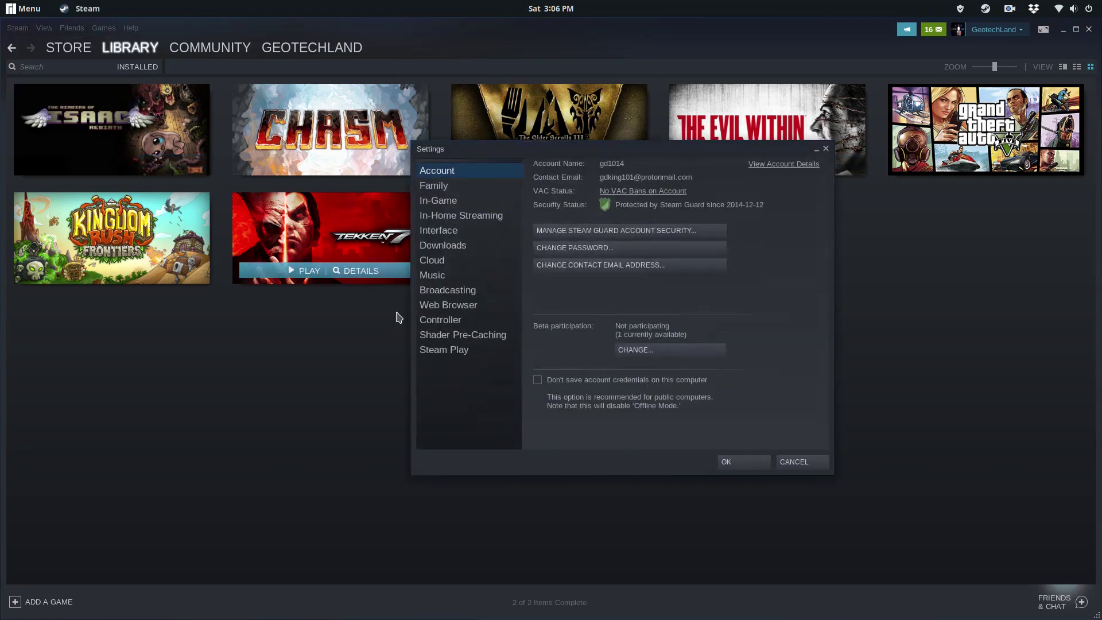
{"action": "left_click", "coordinate": [457, 356]}
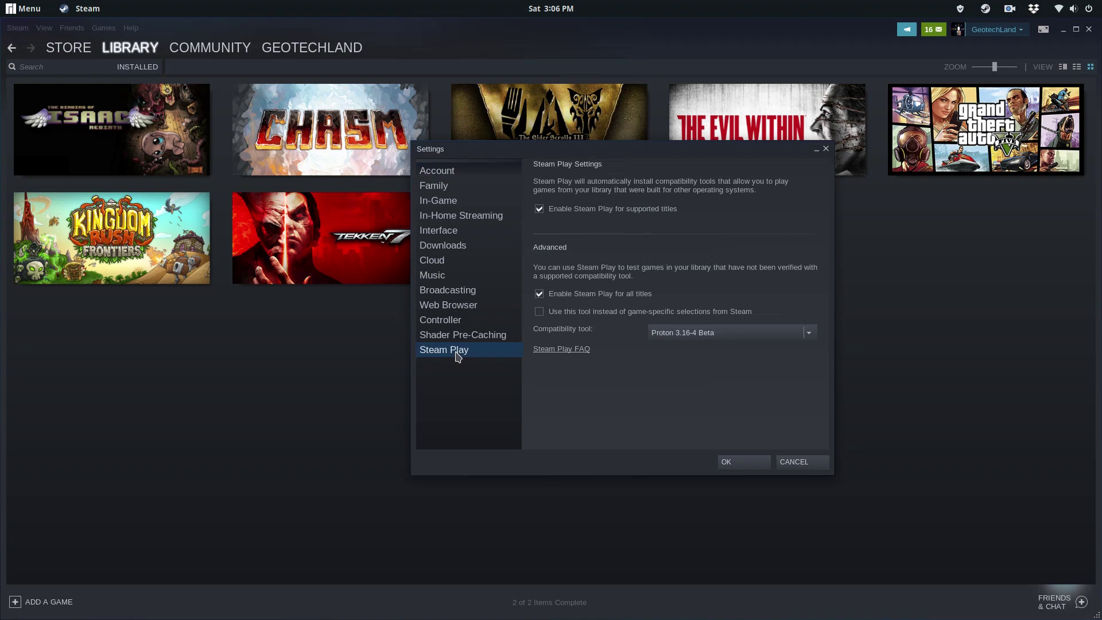
{"action": "left_click", "coordinate": [809, 334]}
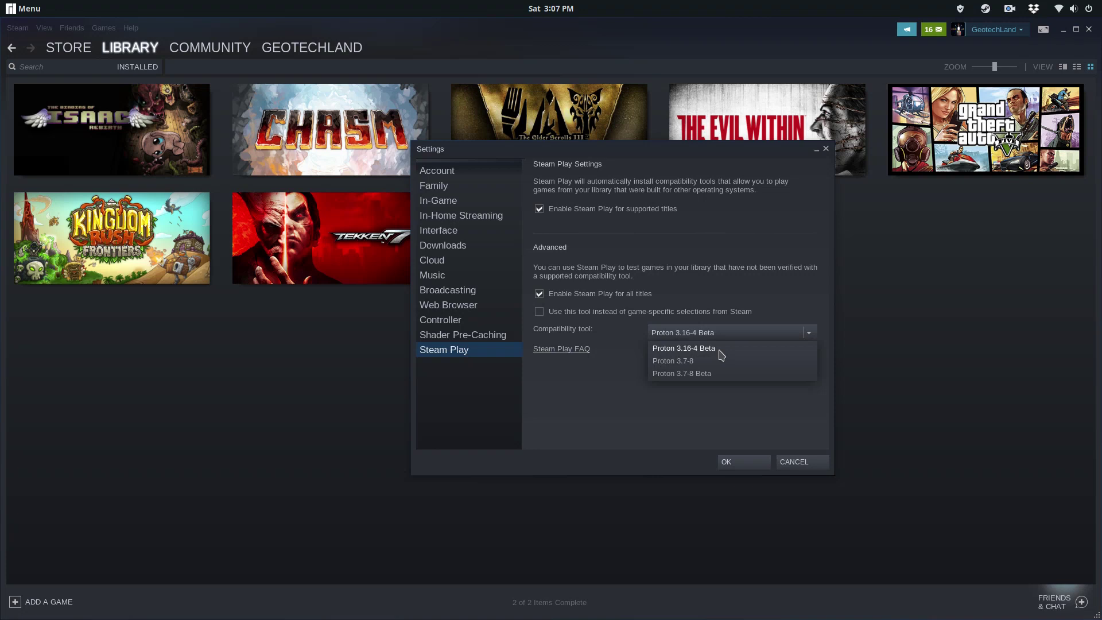
{"action": "left_click", "coordinate": [795, 462]}
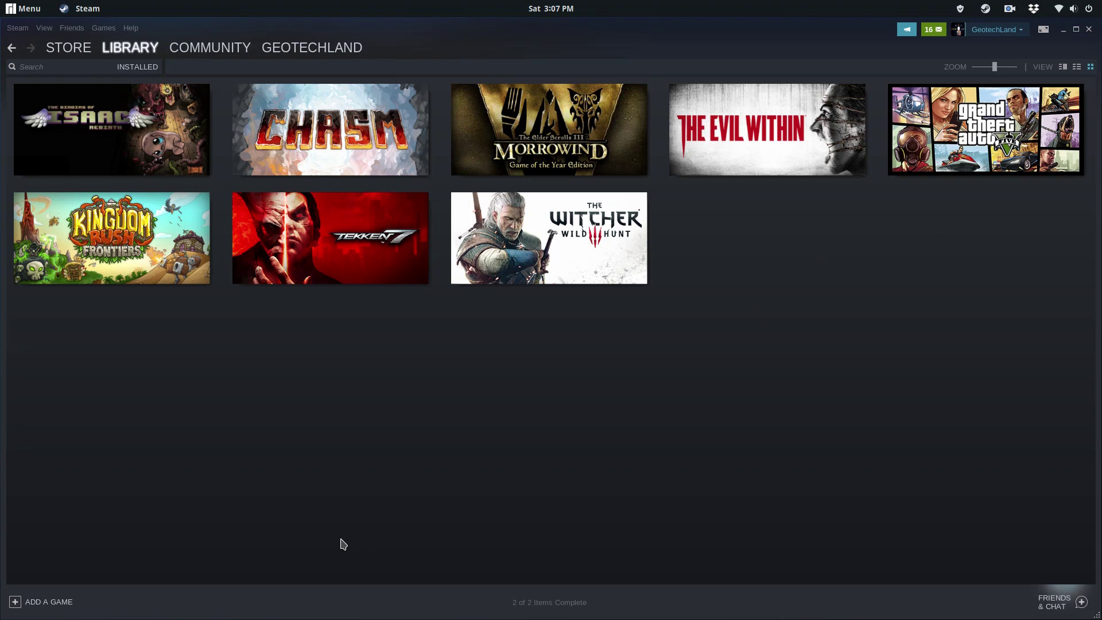
Step: In a new Terminal, run uname -r to show kernel 4.19.1-1-MANJARO
{"action": "mouse_move", "coordinate": [319, 613]}
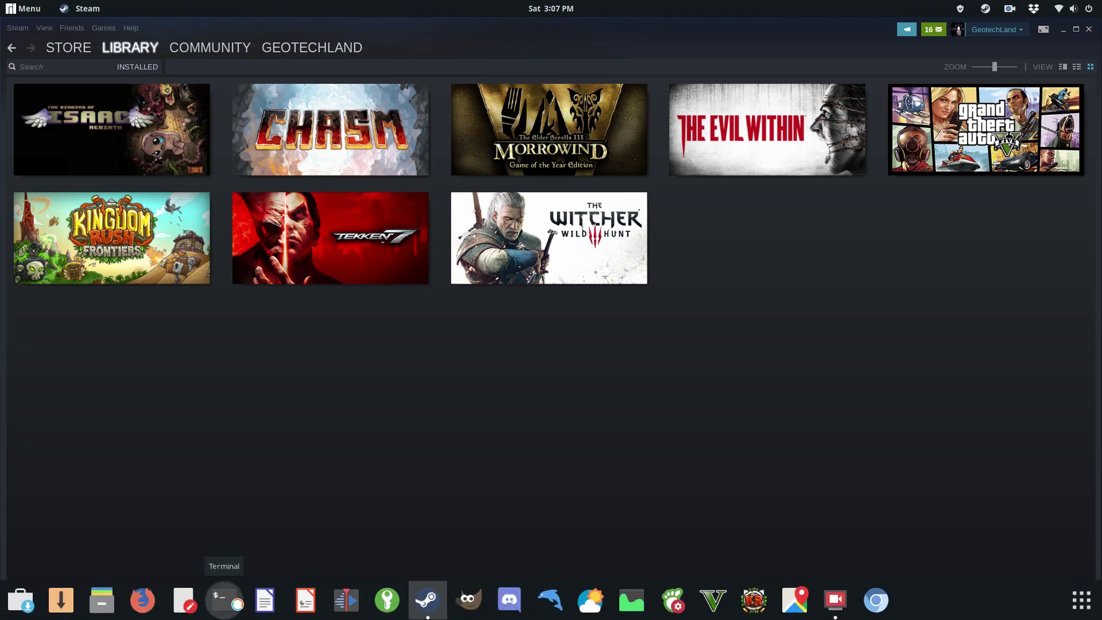
{"action": "left_click", "coordinate": [224, 599]}
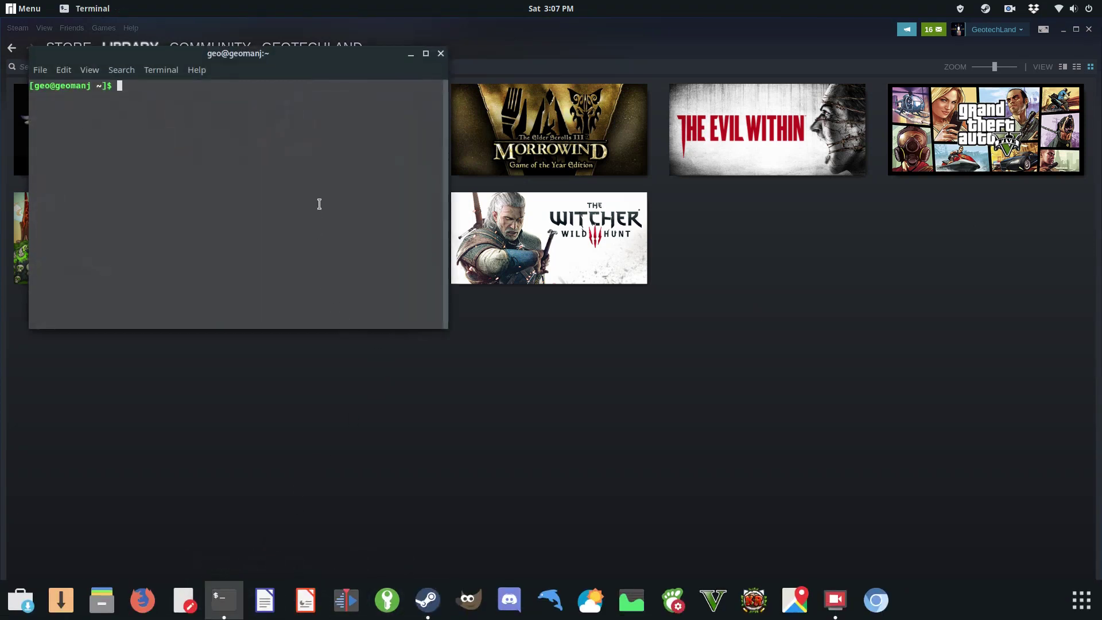
{"action": "type", "text": "uname -r"}
{"action": "key", "text": "Return"}
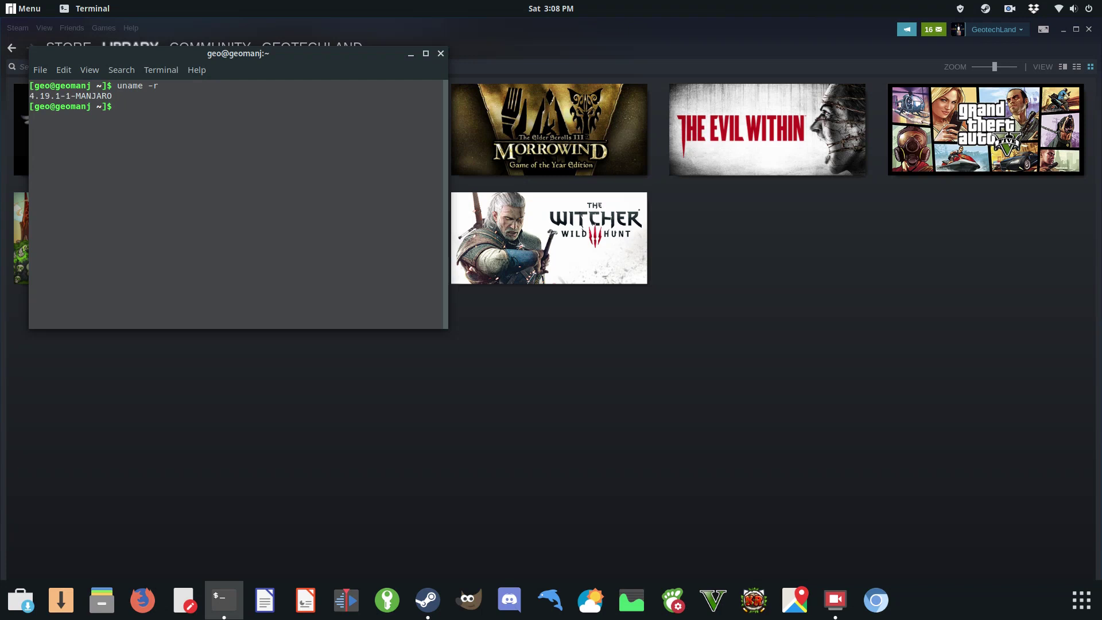
Step: Recall and run the OpenGL info command, scrolling to OpenGL 4.4 with Mesa 18.2.5
{"action": "type", "text": "uname -r"}
{"action": "key", "text": "Up"}
{"action": "key", "text": "Return"}
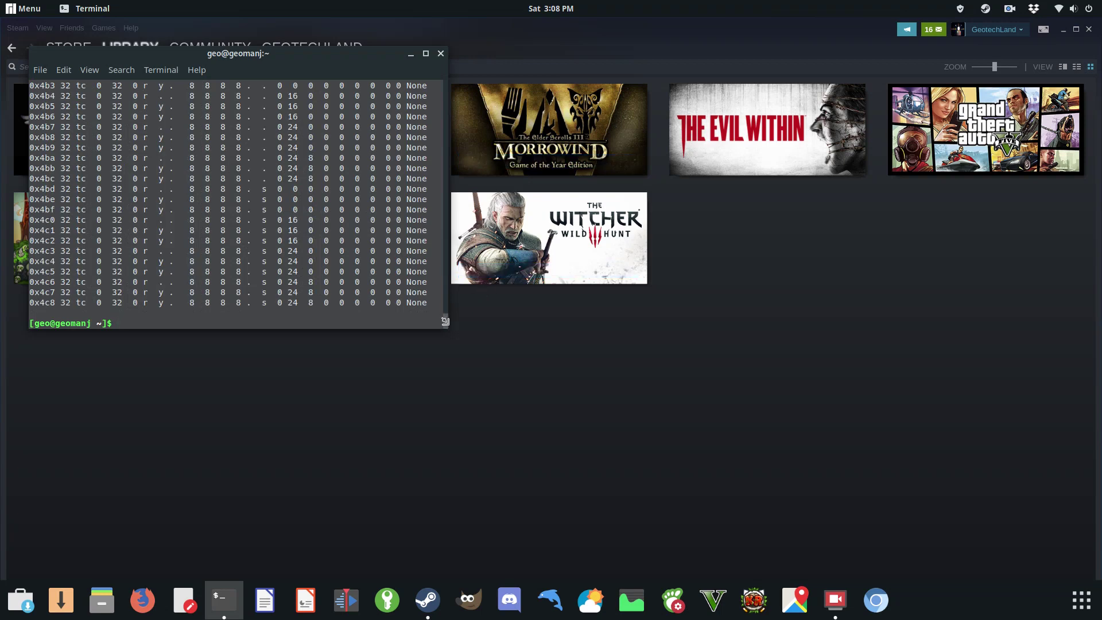
{"action": "left_click_drag", "start_coordinate": [446, 317], "coordinate": [440, 127]}
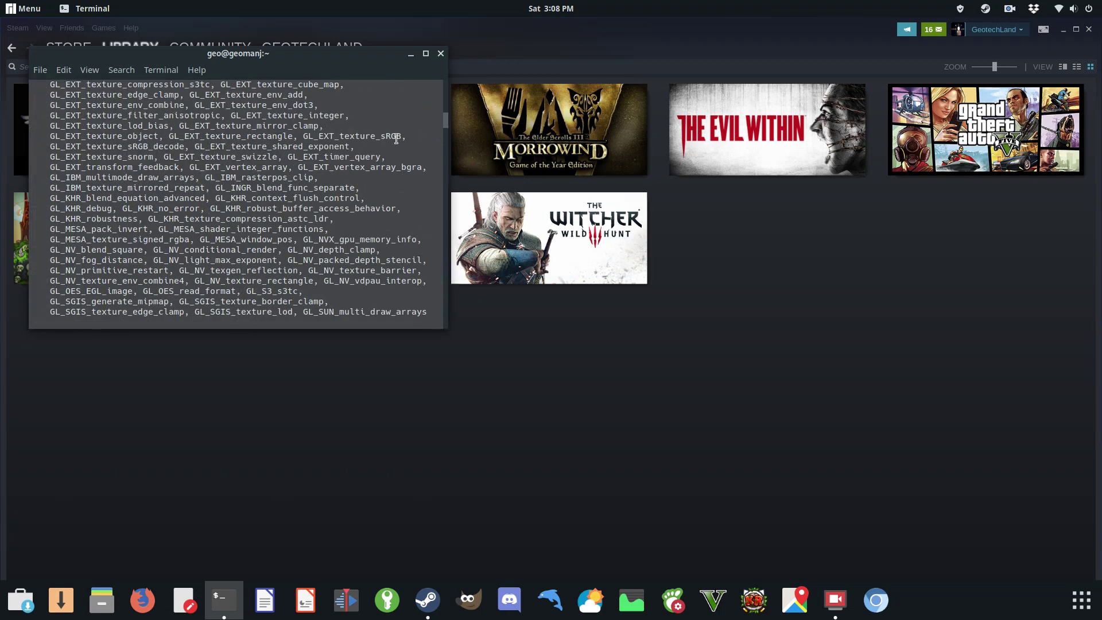
{"action": "scroll", "coordinate": [244, 220], "scroll_direction": "up", "scroll_amount": 10}
{"action": "scroll", "coordinate": [285, 220], "scroll_direction": "up", "scroll_amount": 15}
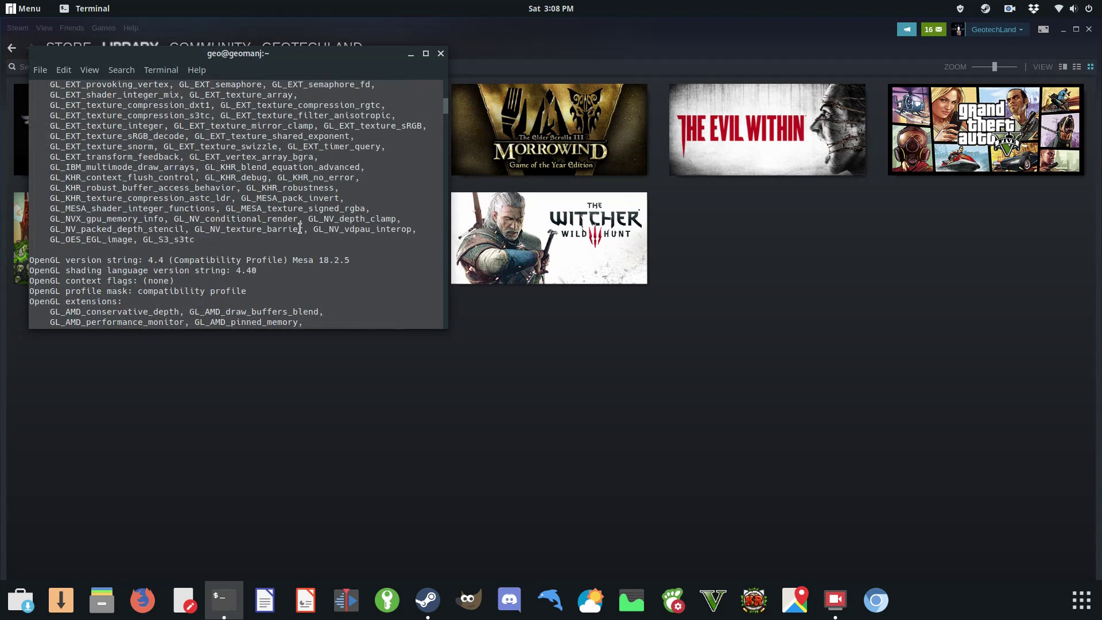
{"action": "scroll", "coordinate": [299, 228], "scroll_direction": "down", "scroll_amount": 2}
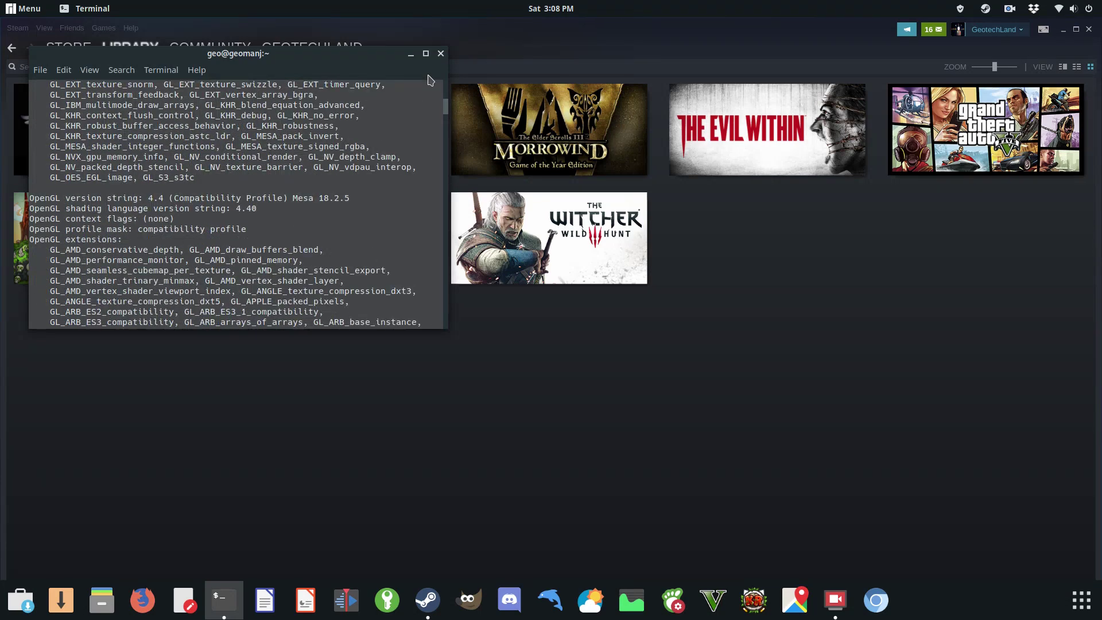
{"action": "left_click", "coordinate": [441, 53]}
{"action": "left_click", "coordinate": [1064, 29]}
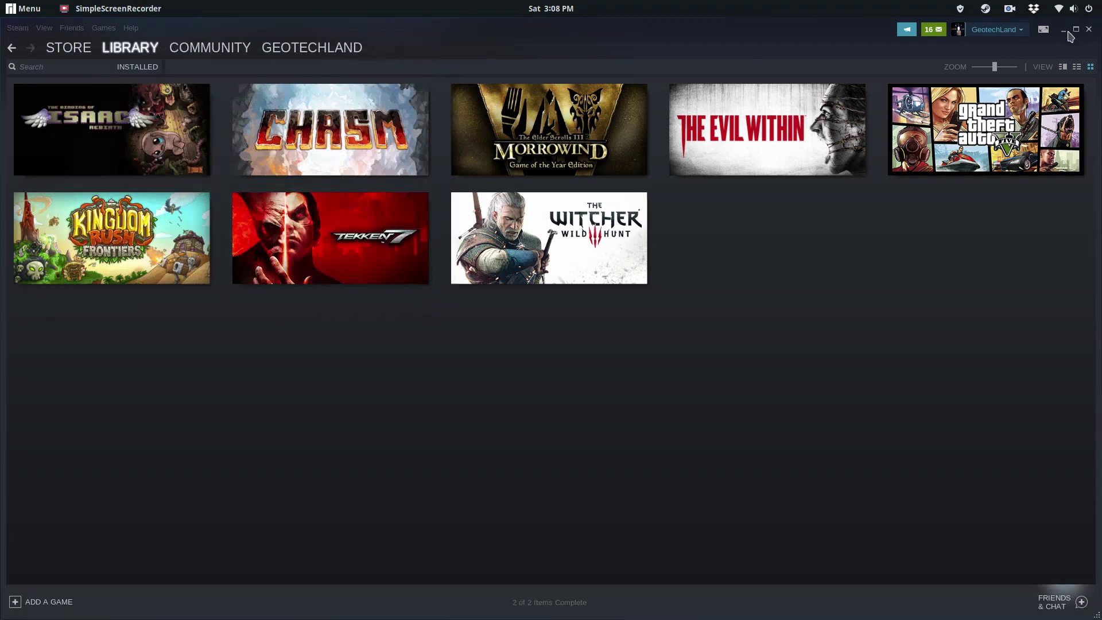
{"action": "right_click", "coordinate": [782, 109]}
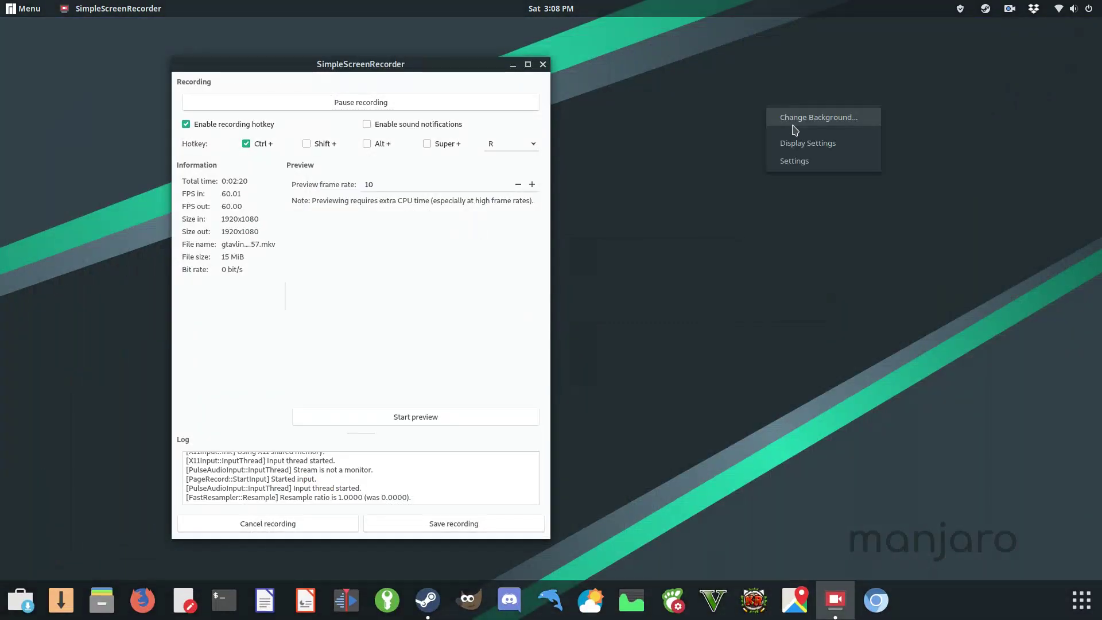
{"action": "left_click", "coordinate": [795, 164]}
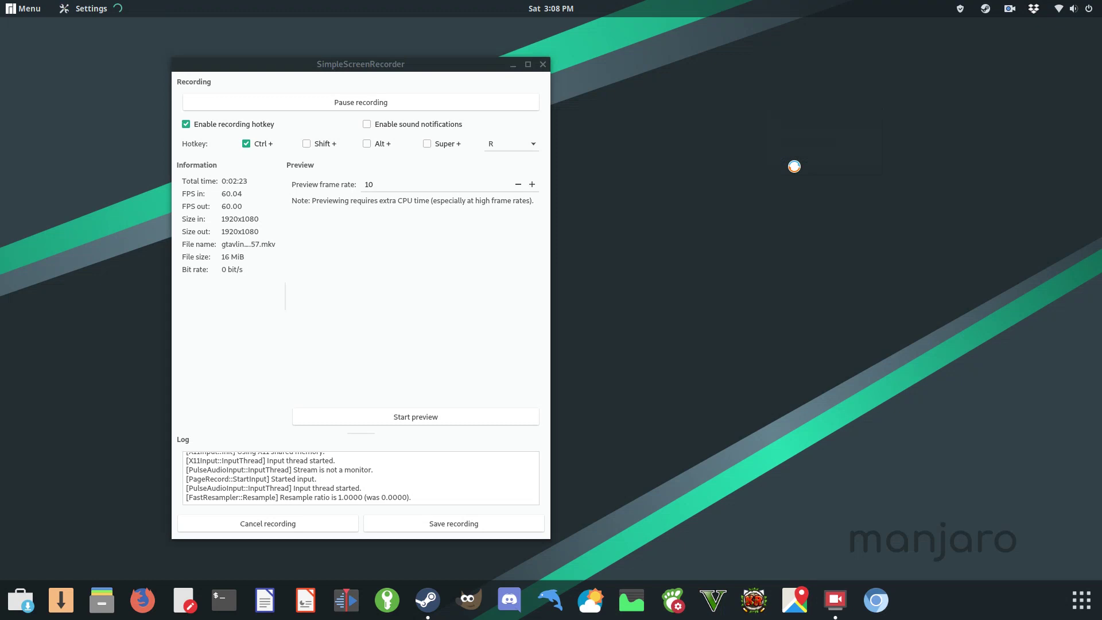
{"action": "scroll", "coordinate": [354, 476], "scroll_direction": "down", "scroll_amount": 1}
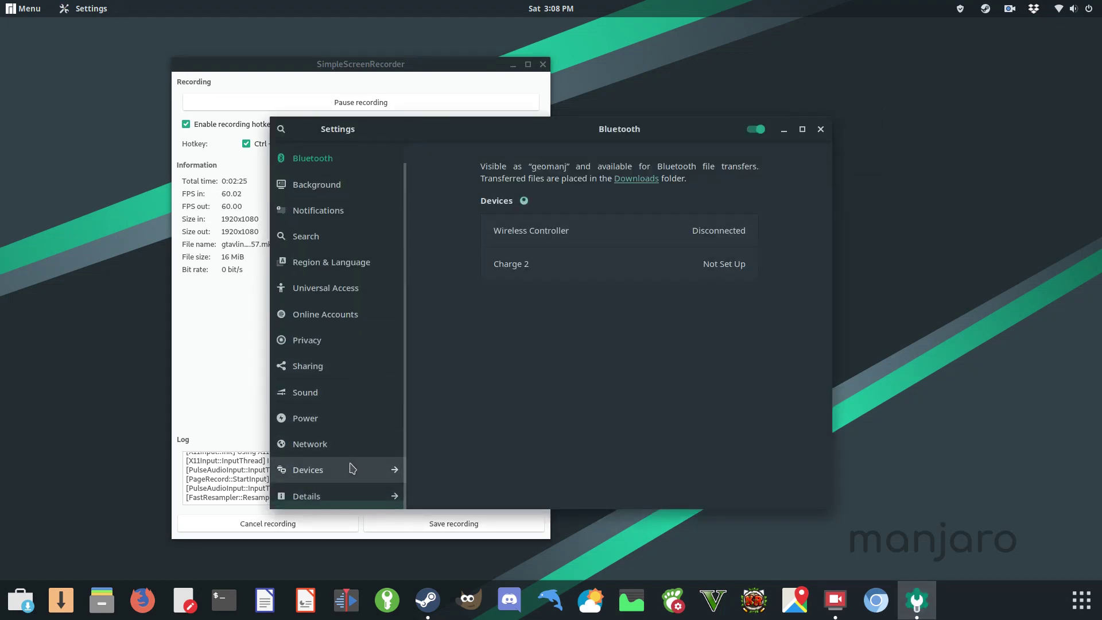
{"action": "left_click", "coordinate": [355, 493]}
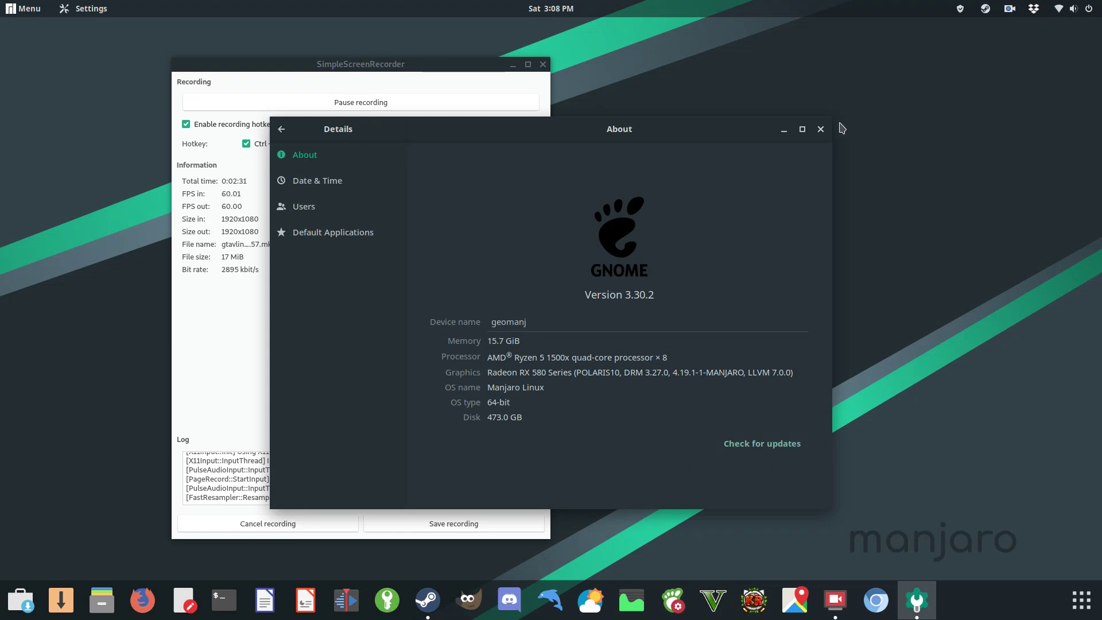
{"action": "left_click", "coordinate": [821, 129]}
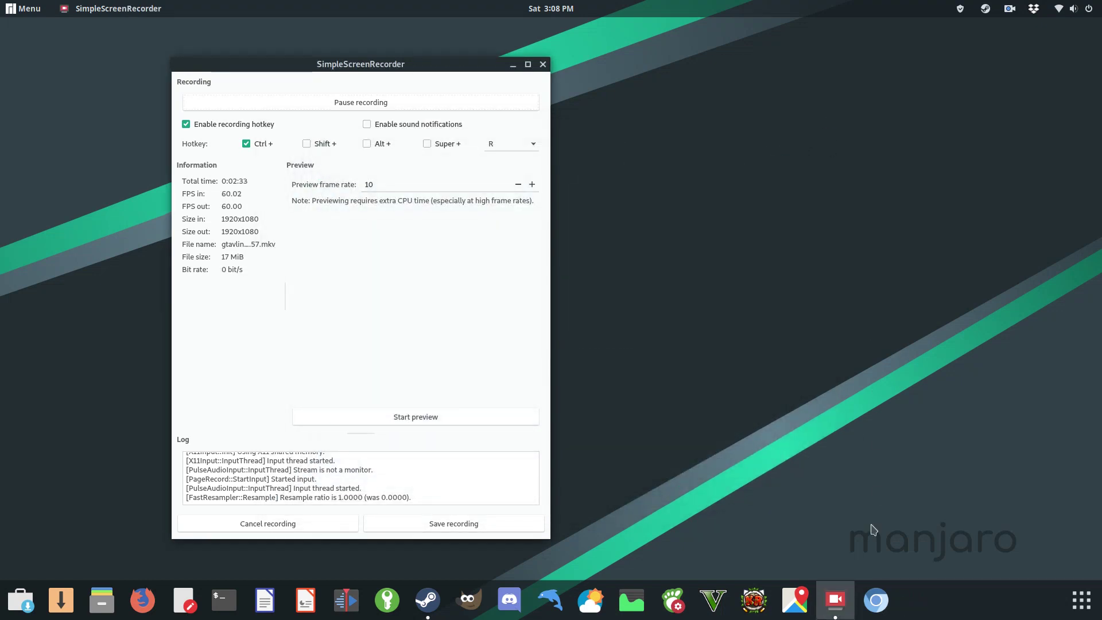
{"action": "left_click", "coordinate": [427, 599]}
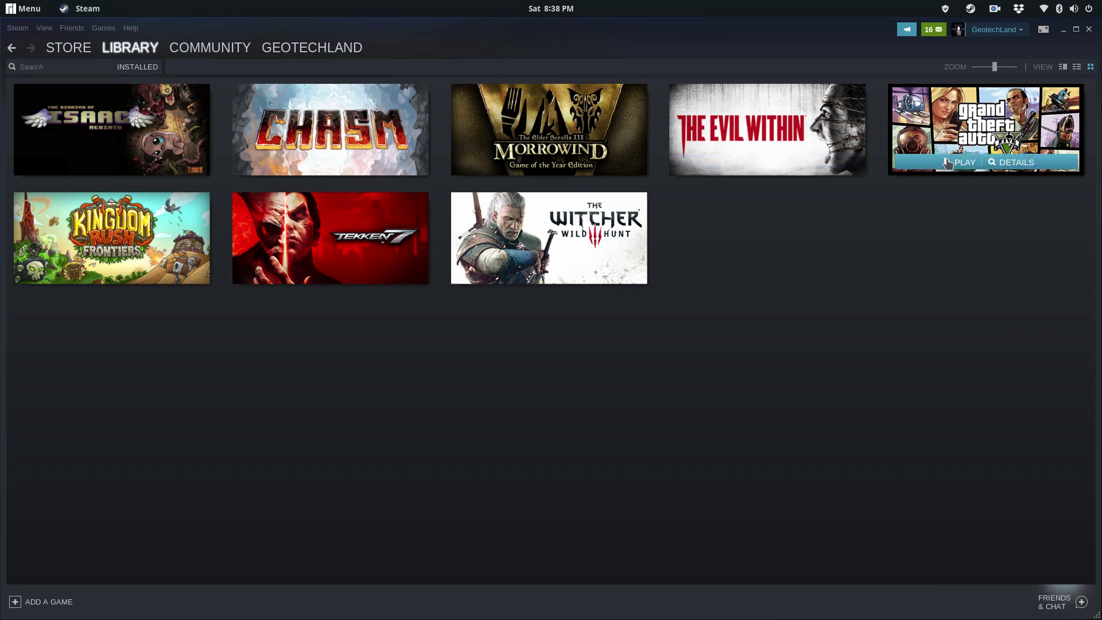
Step: Launch Grand Theft Auto V from its library tile and confirm Play in the launch dialog
{"action": "left_click", "coordinate": [946, 164]}
{"action": "left_click", "coordinate": [583, 353]}
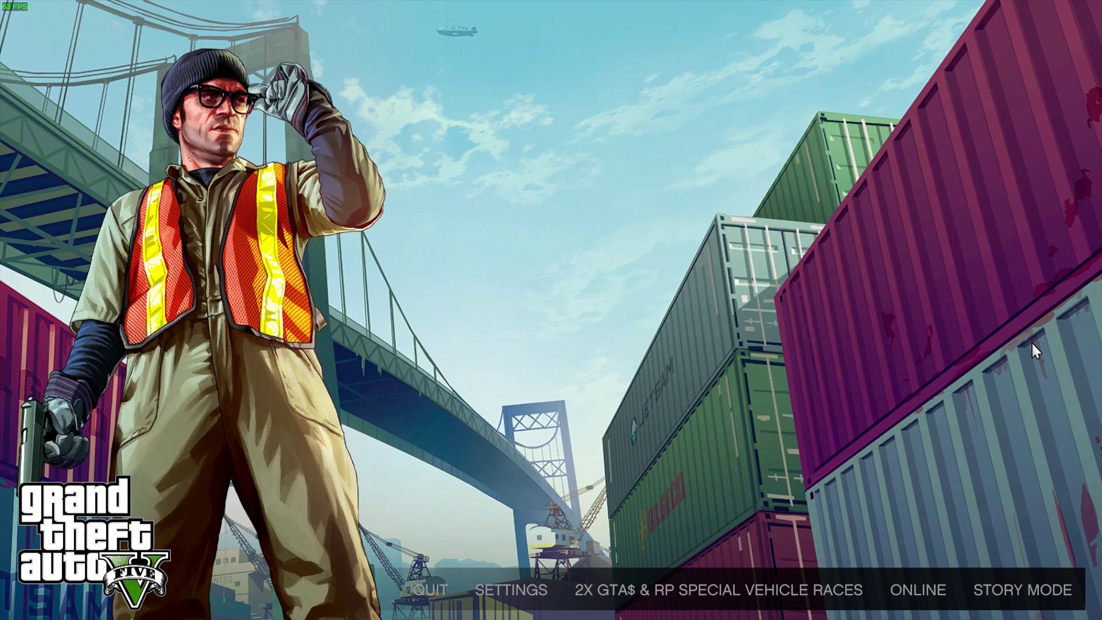
Step: Browse the Display and Graphics settings, reviewing texture, shadow and Tessellation options
{"action": "key", "text": "Return"}
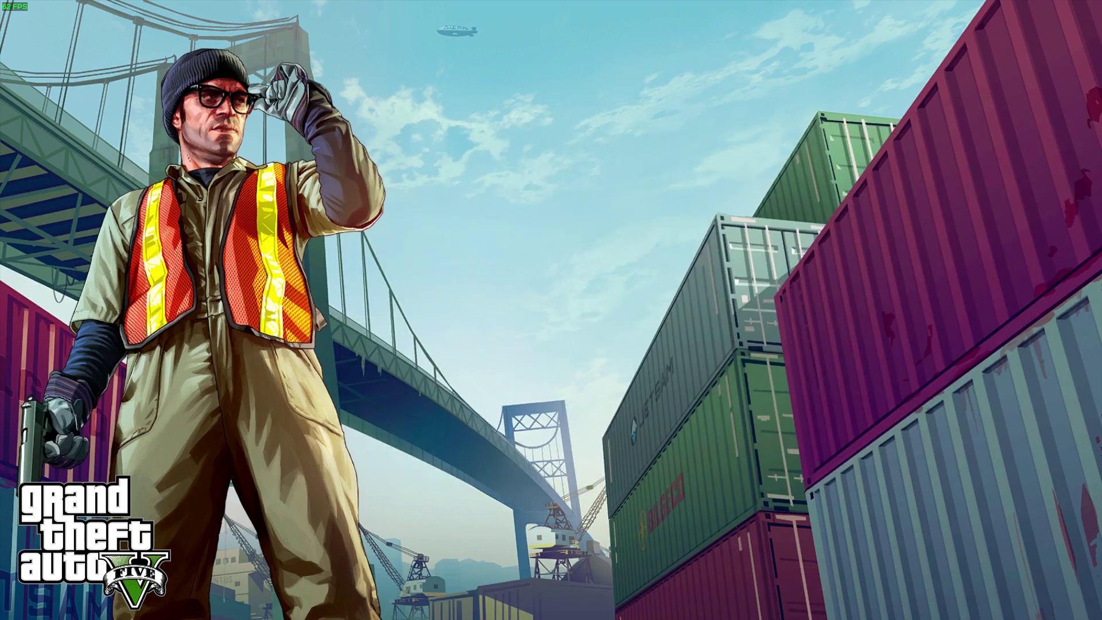
{"action": "key", "text": "Down"}
{"action": "key", "text": "Down"}
{"action": "key", "text": "Down"}
{"action": "key", "text": "Down"}
{"action": "key", "text": "Down"}
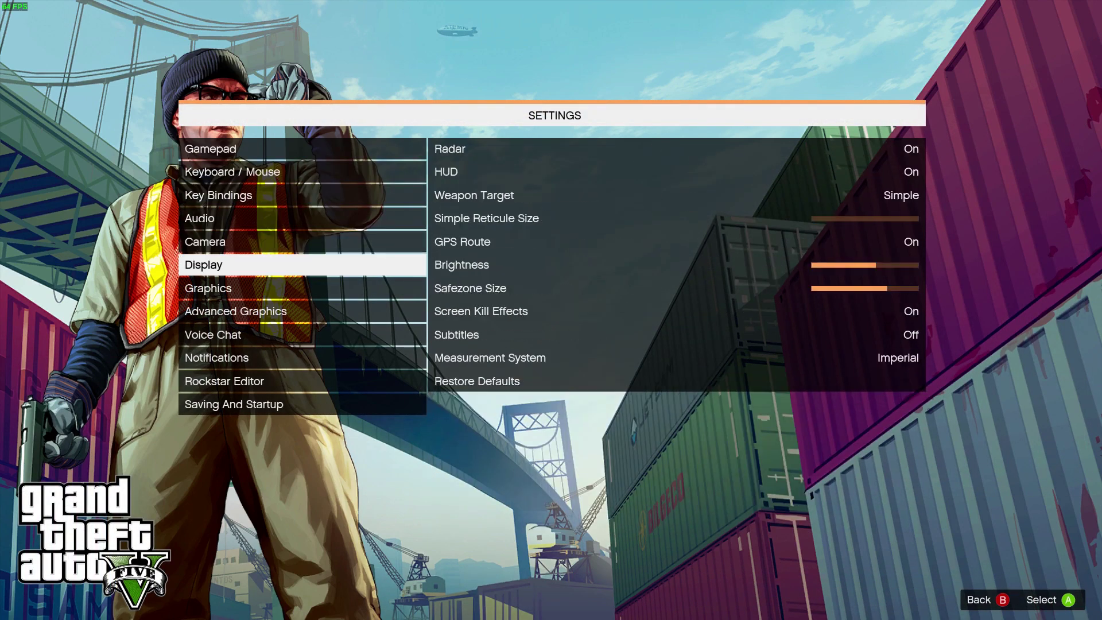
{"action": "key", "text": "Down"}
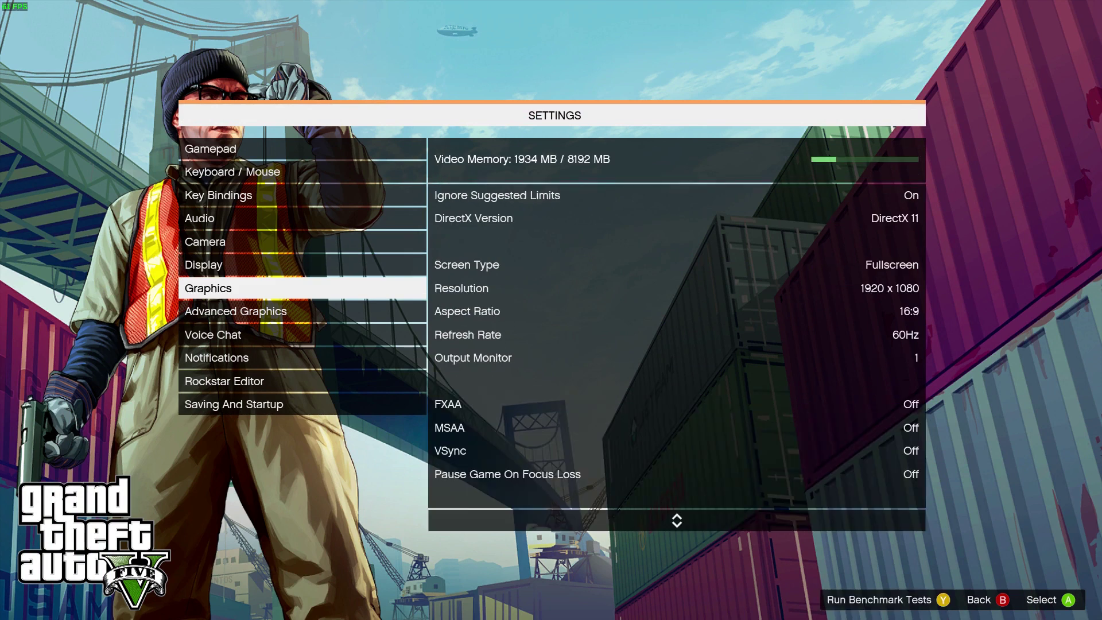
{"action": "key", "text": "Down"}
{"action": "key", "text": "Up"}
{"action": "key", "text": "Return"}
{"action": "key", "text": "Down"}
{"action": "key", "text": "Down"}
{"action": "key", "text": "Down"}
{"action": "key", "text": "Down"}
{"action": "key", "text": "Down"}
{"action": "key", "text": "Down"}
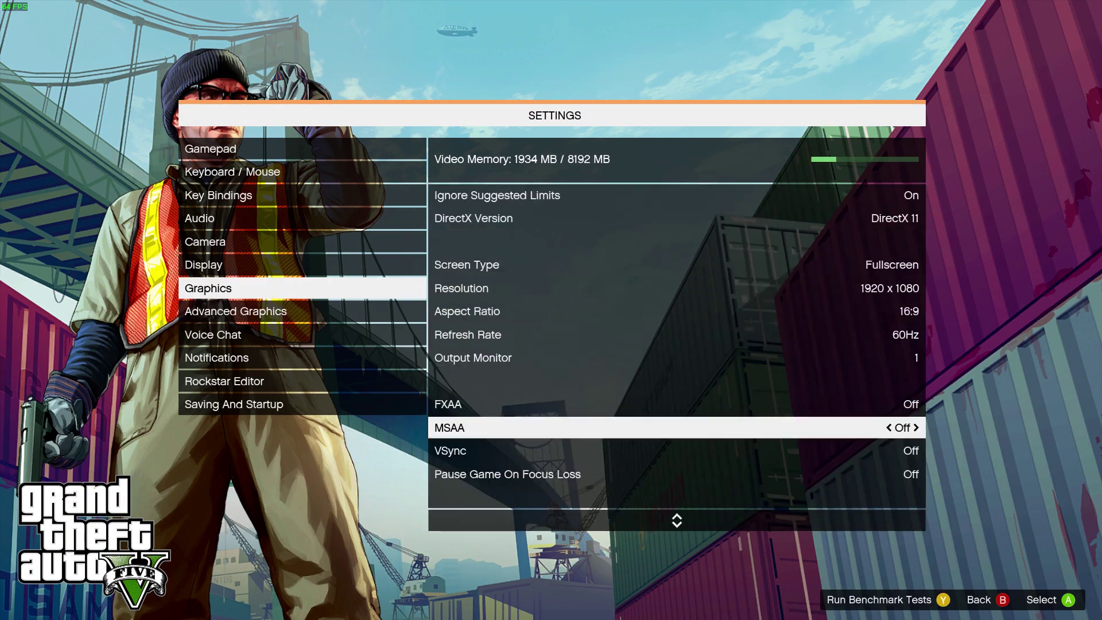
{"action": "key", "text": "Down"}
{"action": "key", "text": "Down"}
{"action": "key", "text": "Down"}
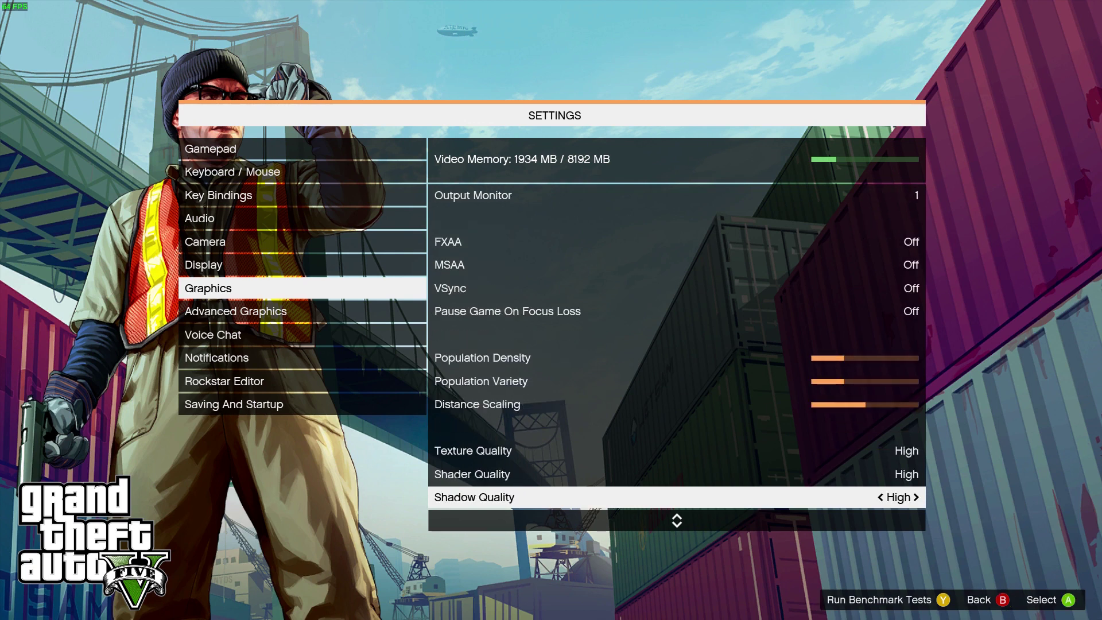
{"action": "key", "text": "Down"}
{"action": "key", "text": "Down"}
{"action": "key", "text": "Down"}
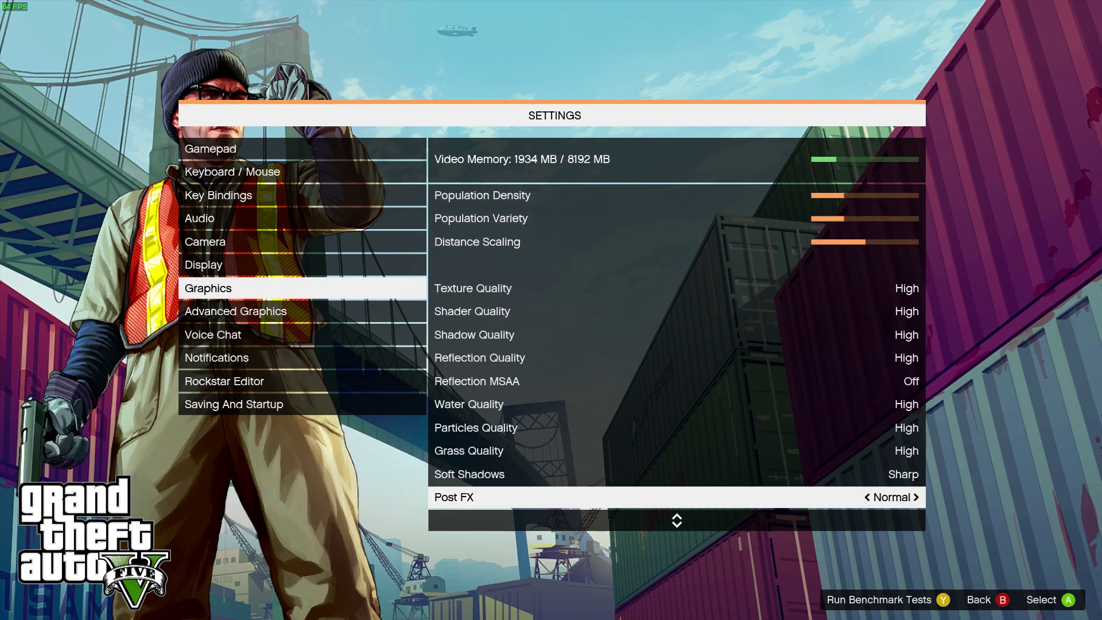
{"action": "key", "text": "Down"}
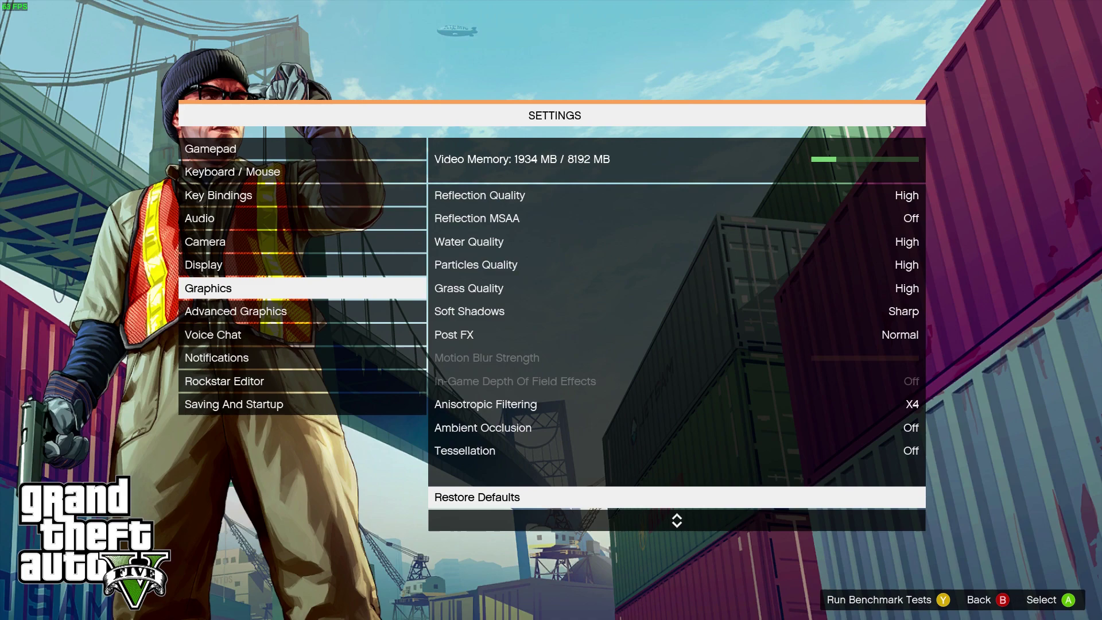
Step: Exit the settings to the main menu and start loading Story Mode
{"action": "key", "text": "Escape"}
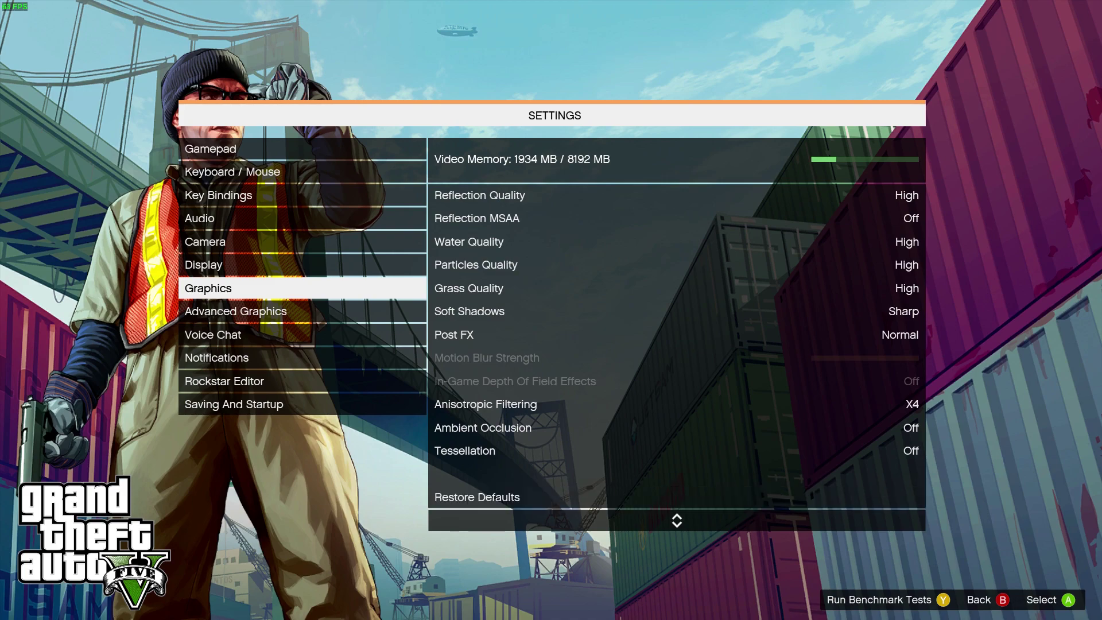
{"action": "key", "text": "Escape"}
{"action": "key", "text": "Return"}
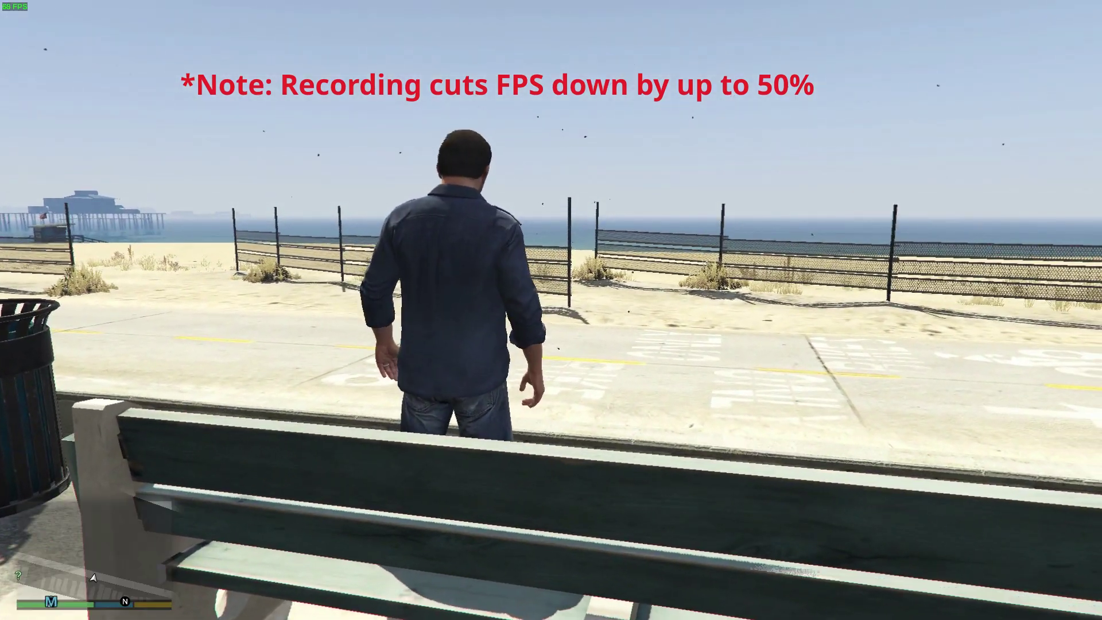
Step: Run the character from the bench over the wall and up the beach path
{"action": "key", "text": "w"}
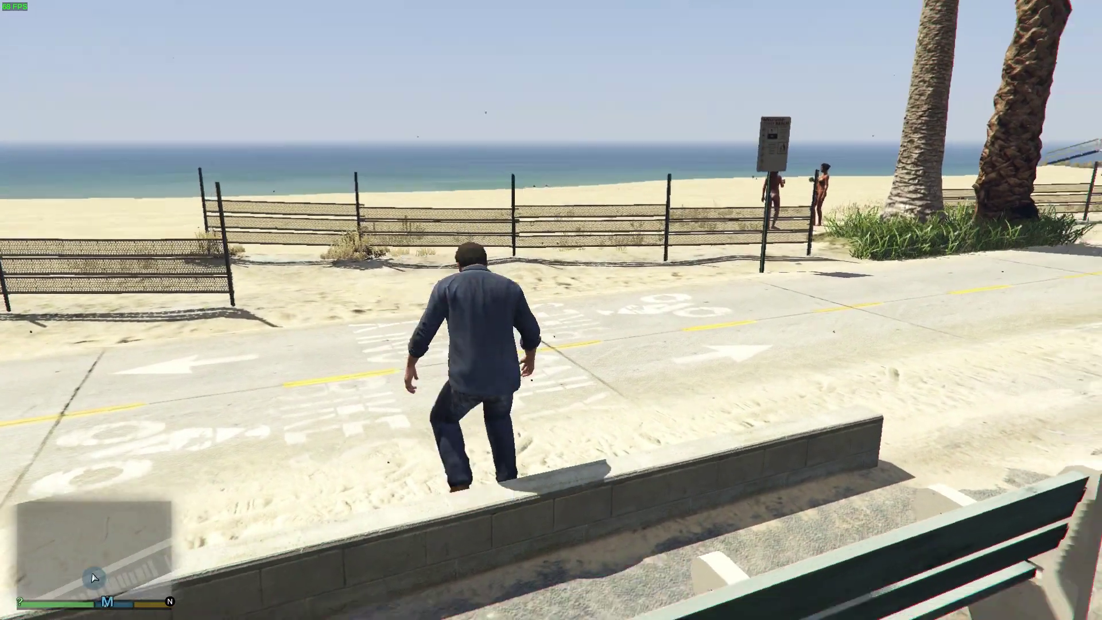
{"action": "key", "text": "w"}
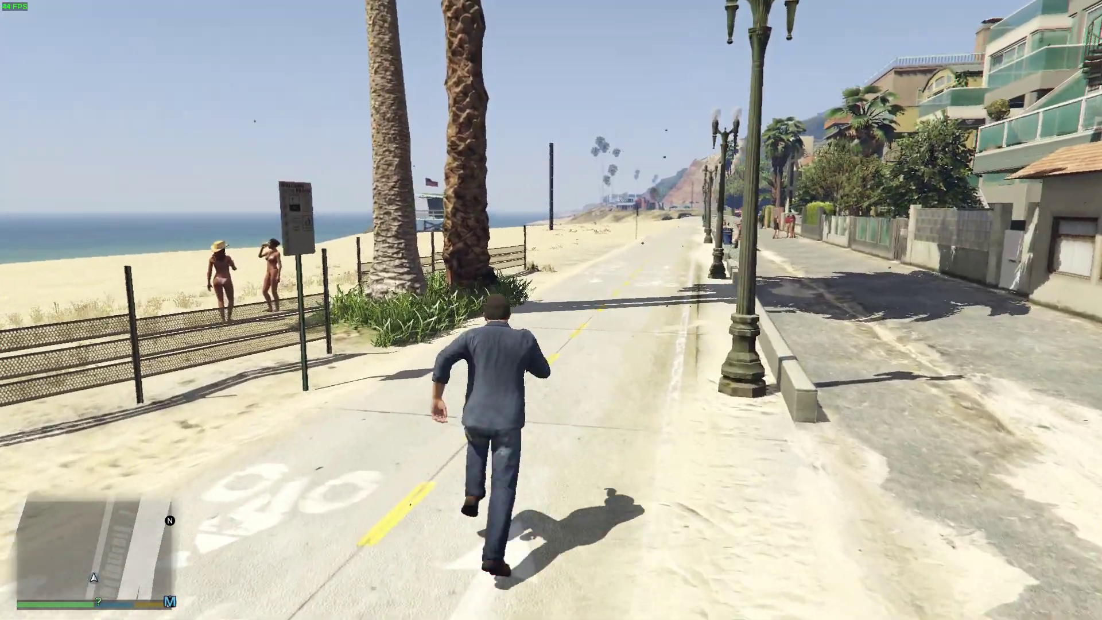
{"action": "key", "text": "w"}
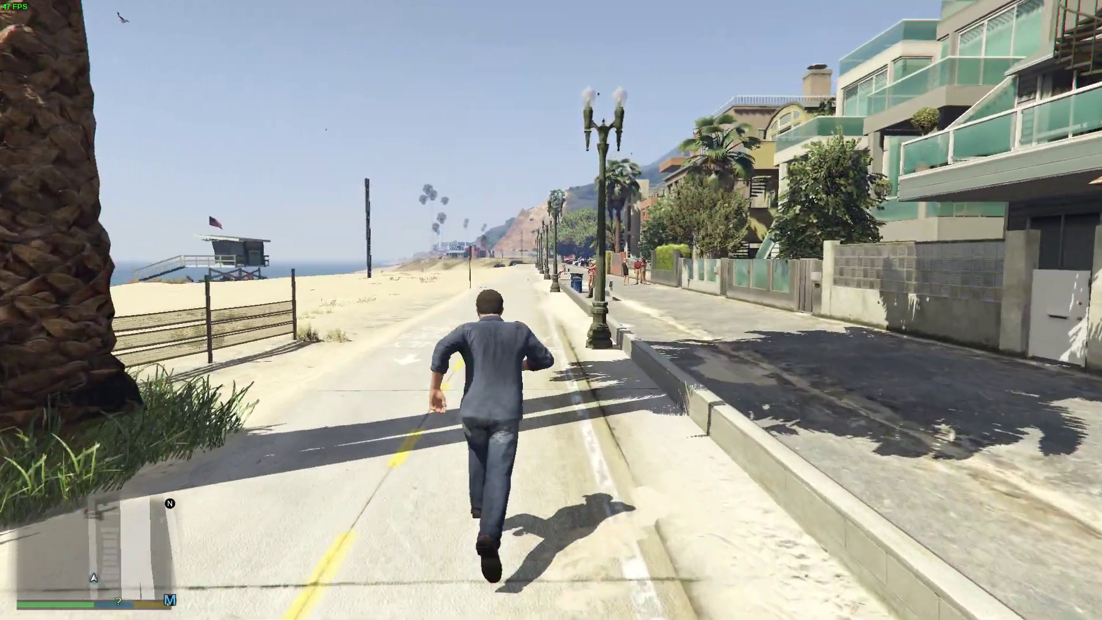
{"action": "key", "text": "w"}
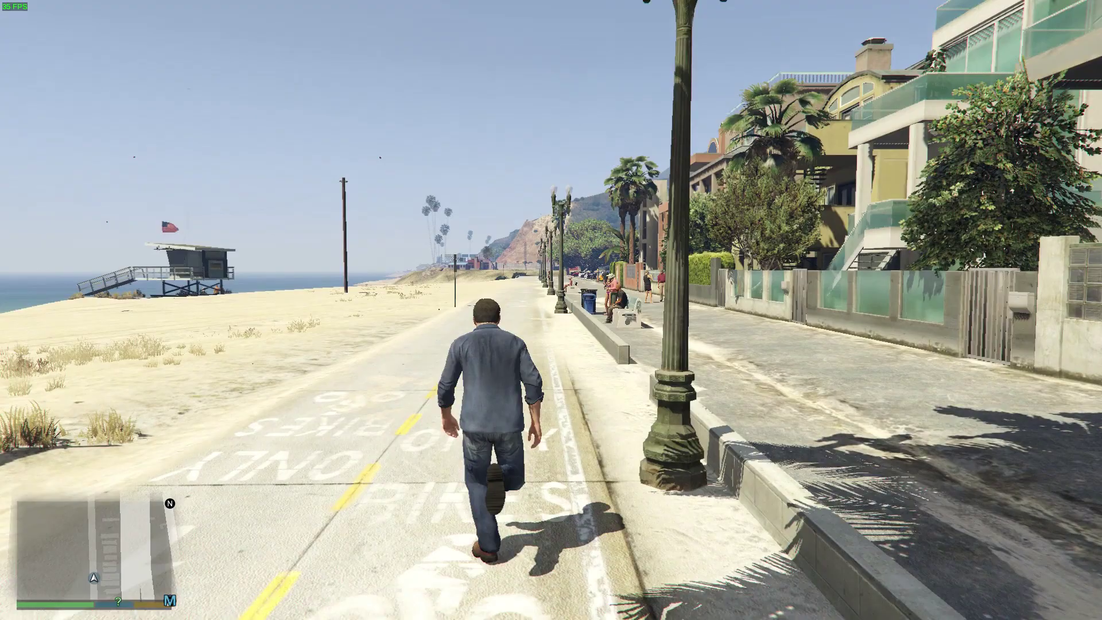
{"action": "key", "text": "w"}
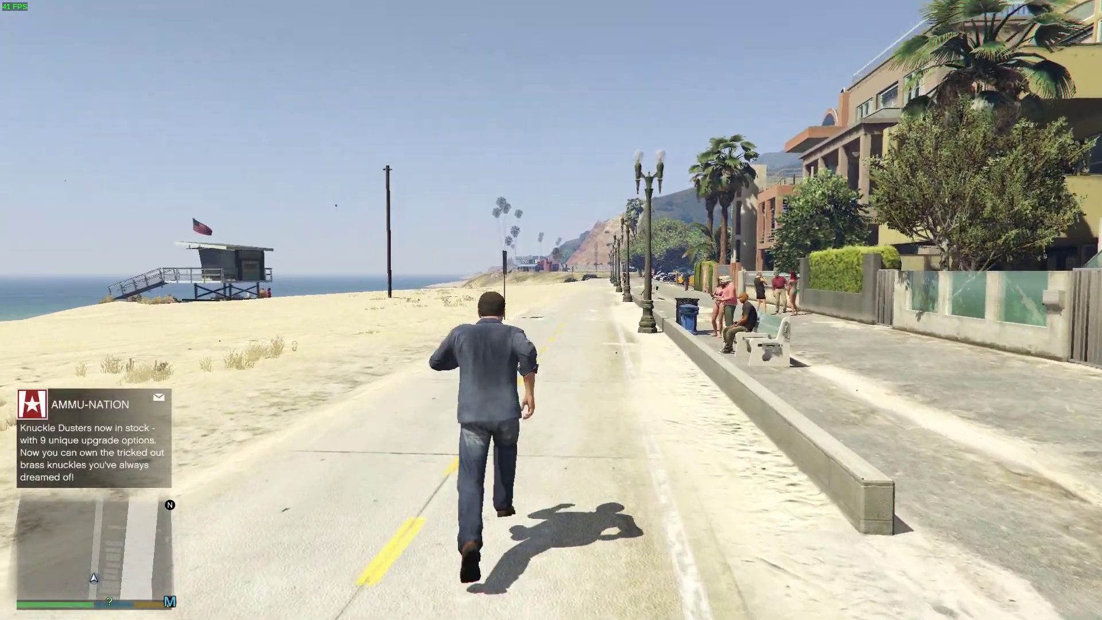
{"action": "key", "text": "w"}
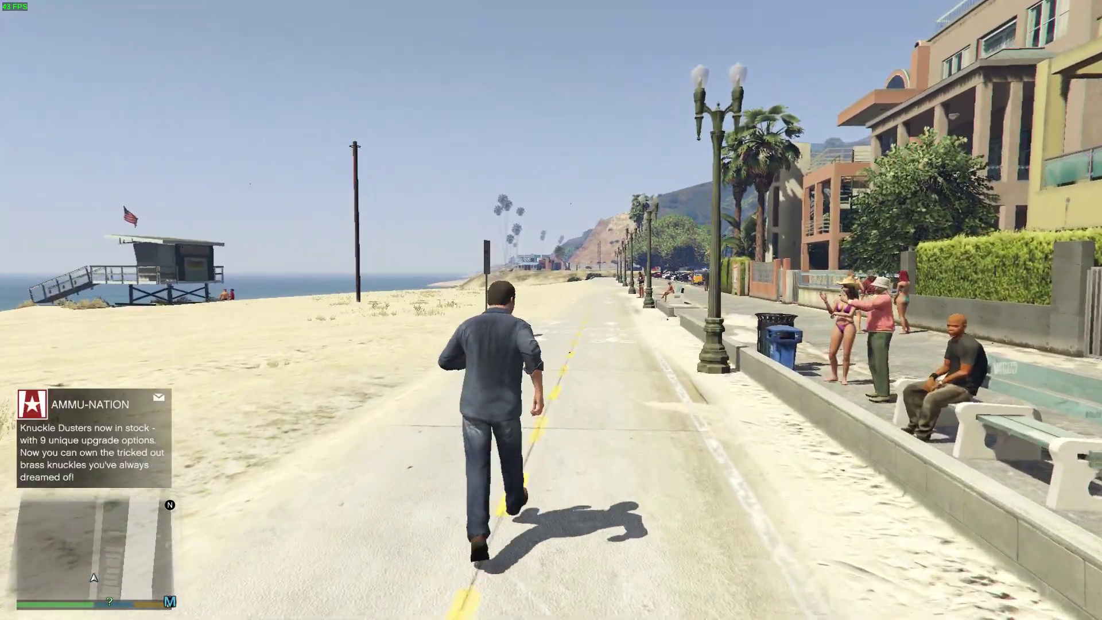
{"action": "key", "text": "w"}
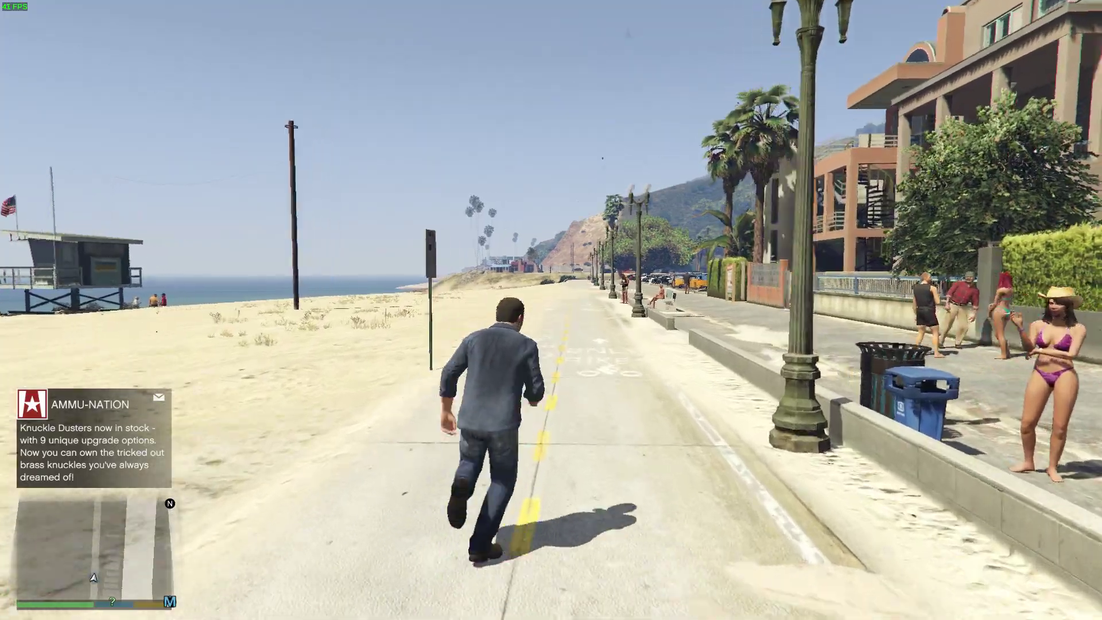
{"action": "key", "text": "w"}
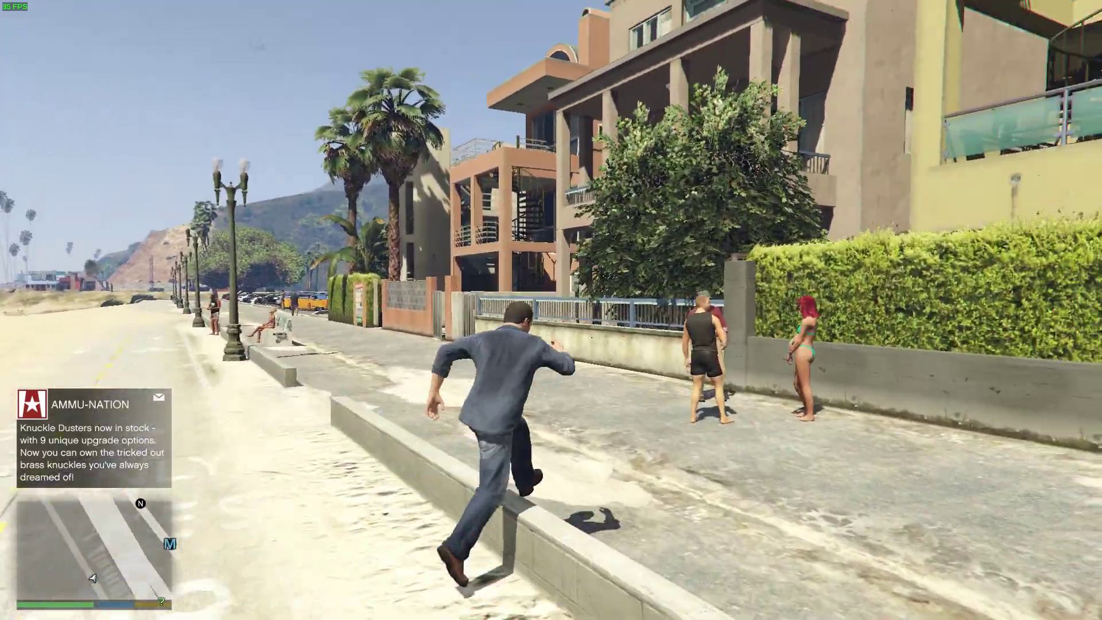
Step: Run down the boardwalk into the parking lot and get into the black car
{"action": "key", "text": "w"}
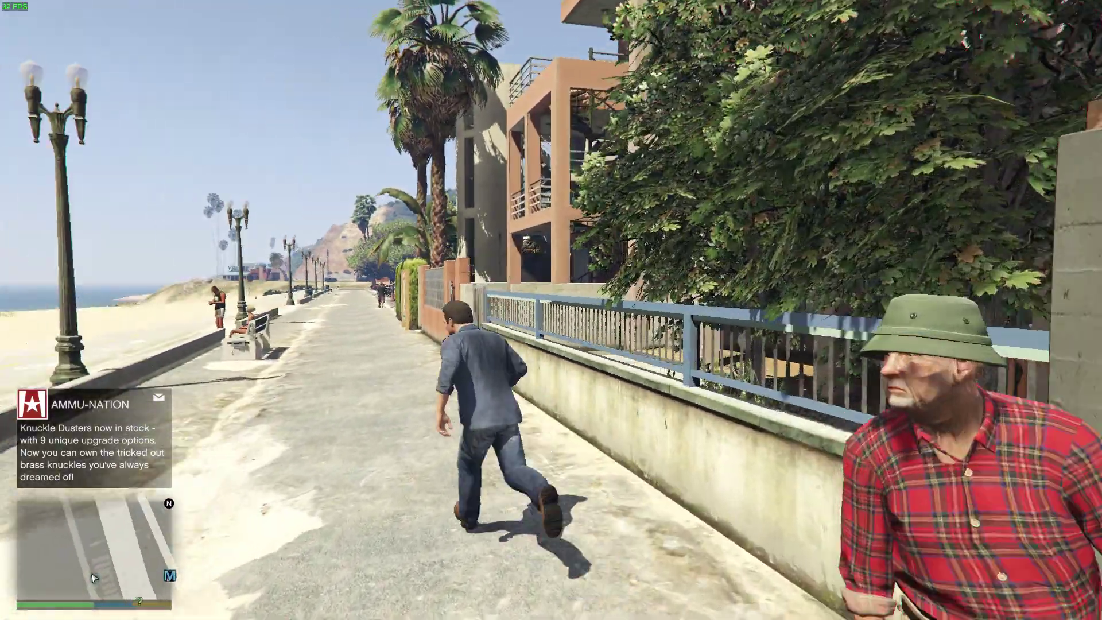
{"action": "key", "text": "w"}
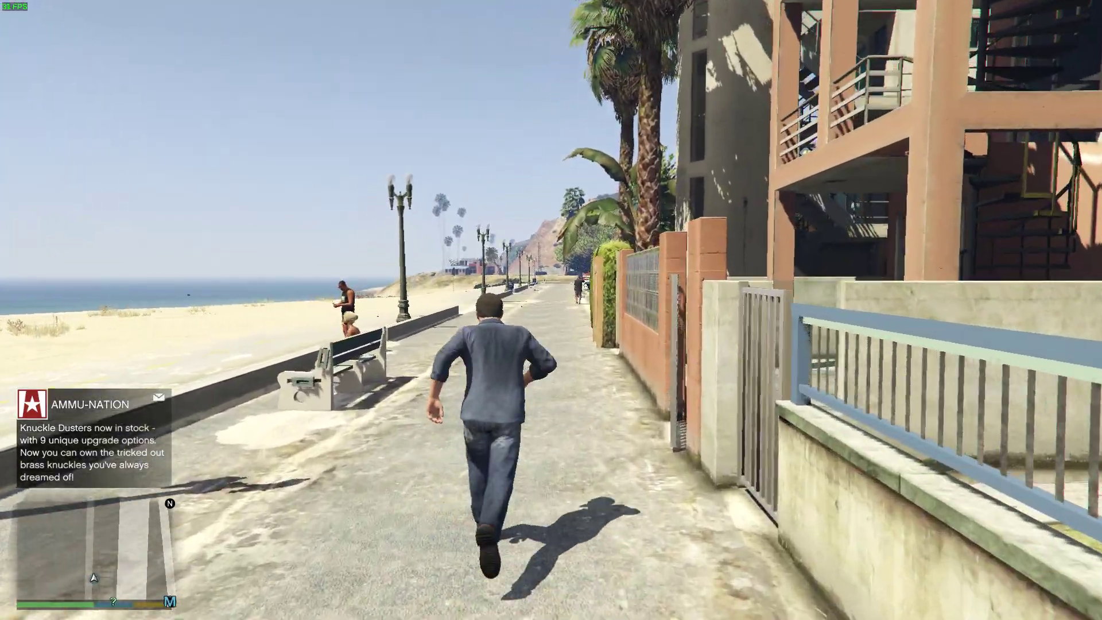
{"action": "key", "text": "w"}
{"action": "key", "text": "w"}
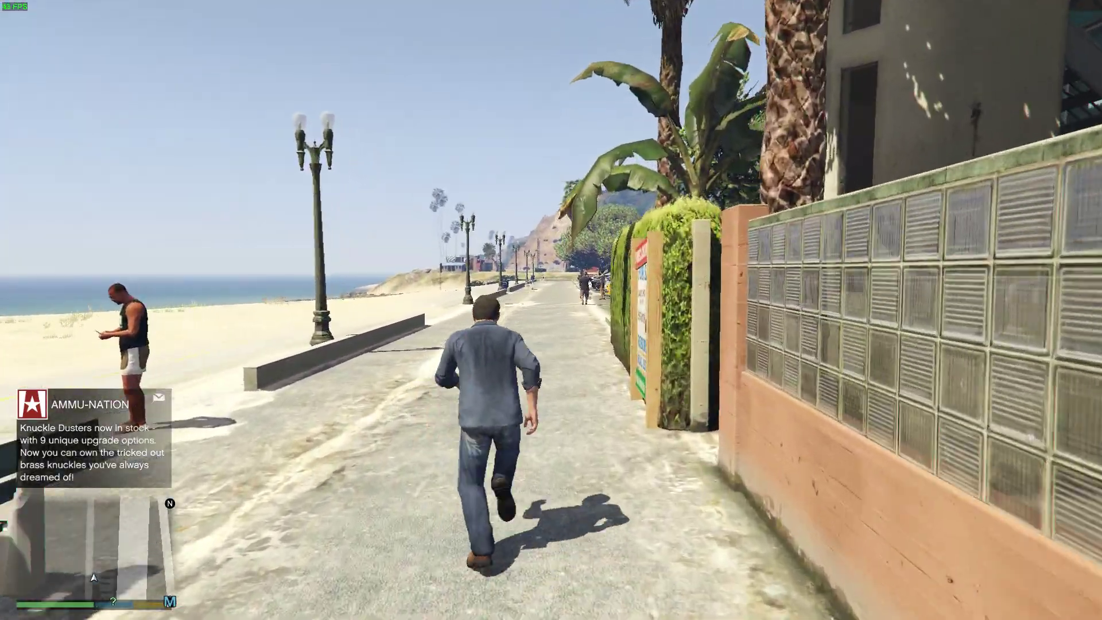
{"action": "key", "text": "w"}
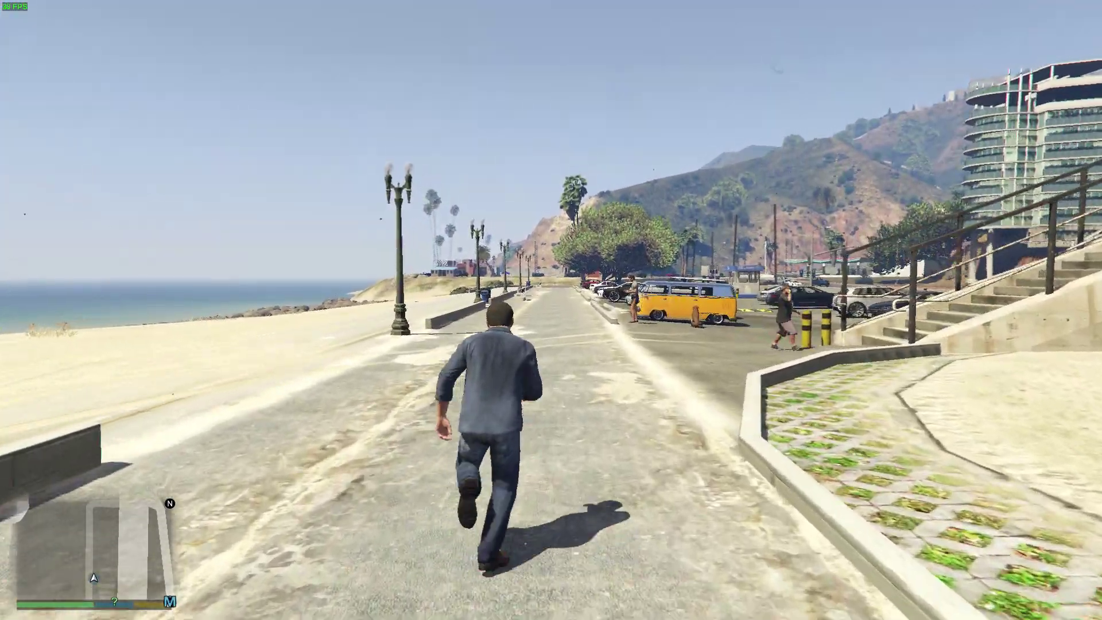
{"action": "key", "text": "w"}
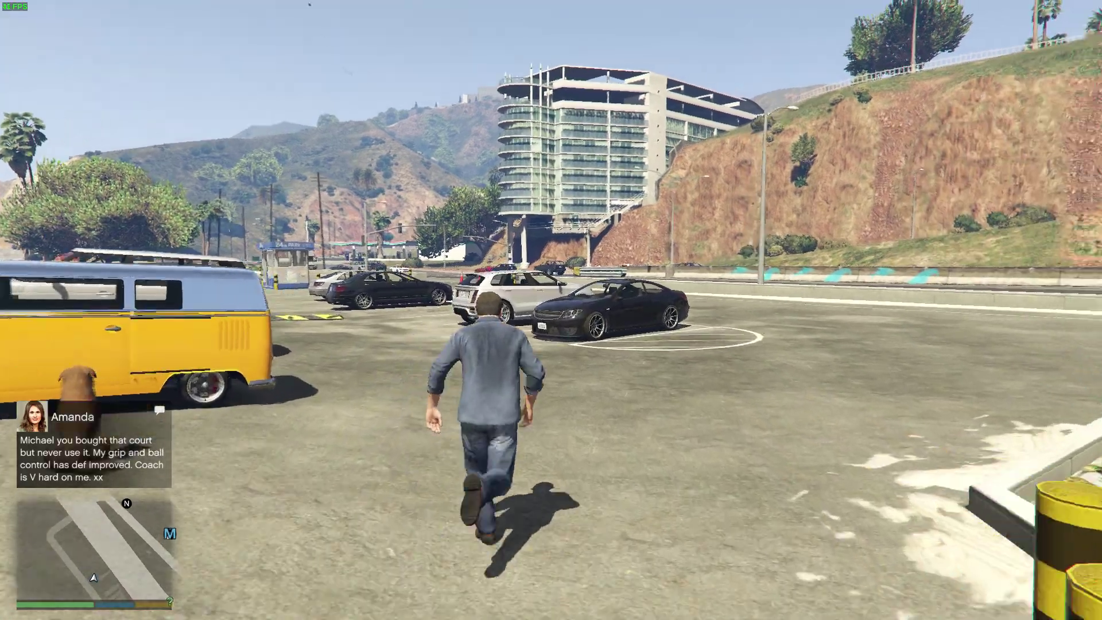
{"action": "key", "text": "w"}
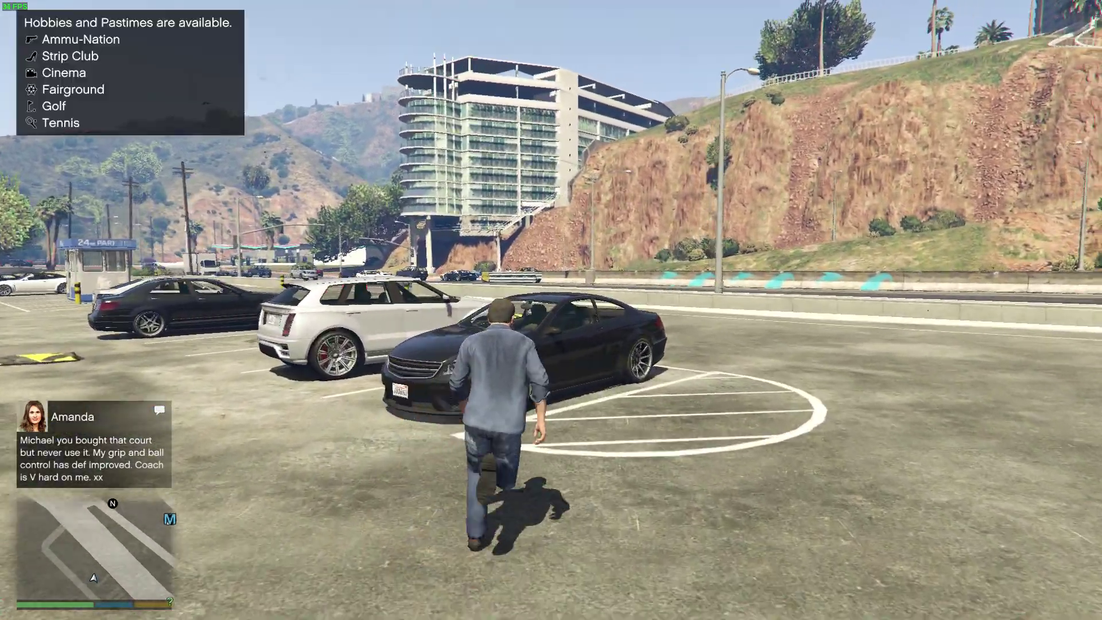
{"action": "key", "text": "w"}
{"action": "key", "text": "f"}
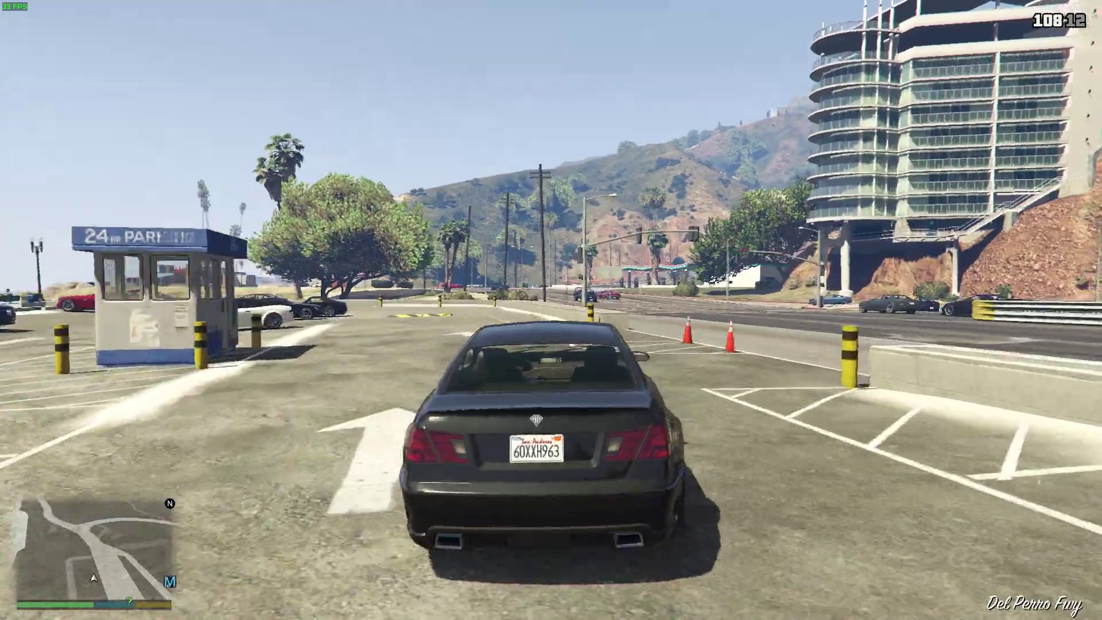
Step: Drive the Schwartzer out of the lot, turning left onto the road toward Bay City Incline
{"action": "key", "text": "w"}
{"action": "key", "text": "a"}
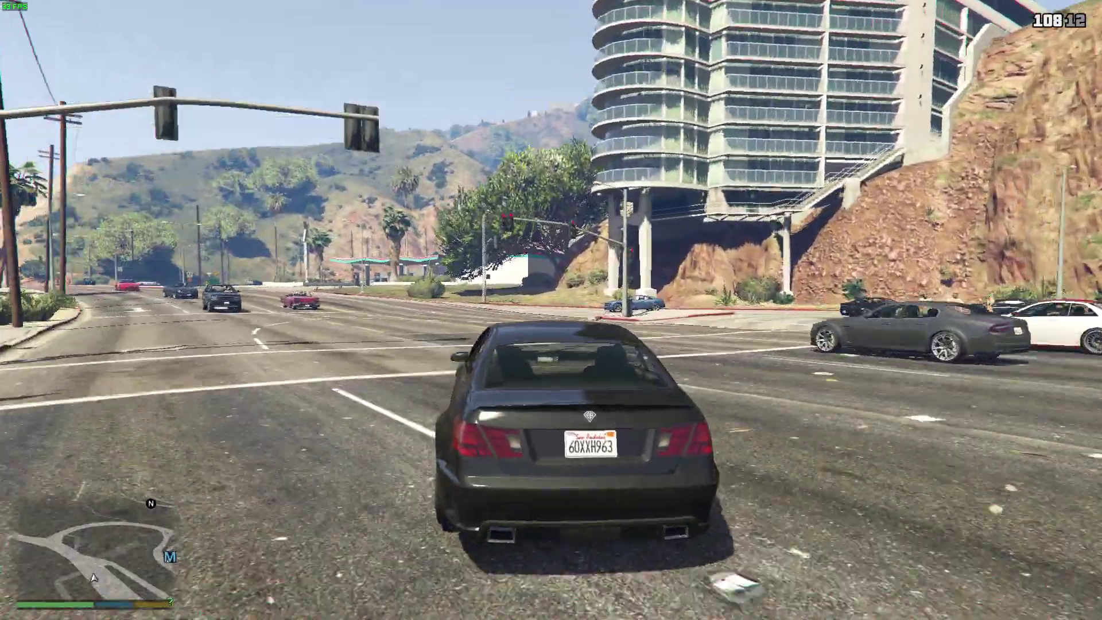
{"action": "key", "text": "a"}
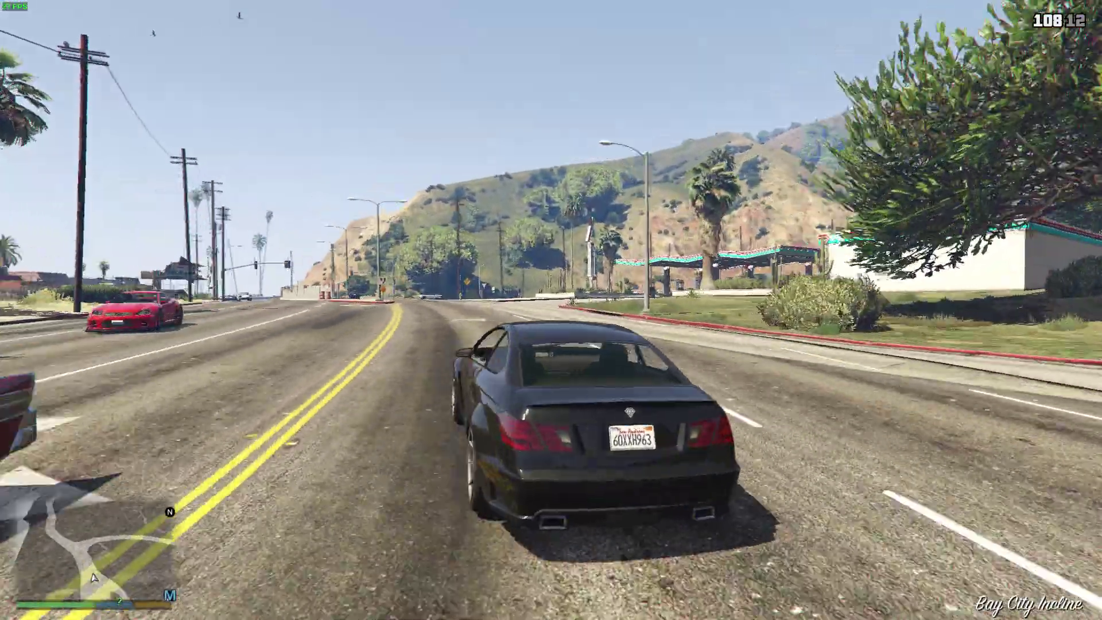